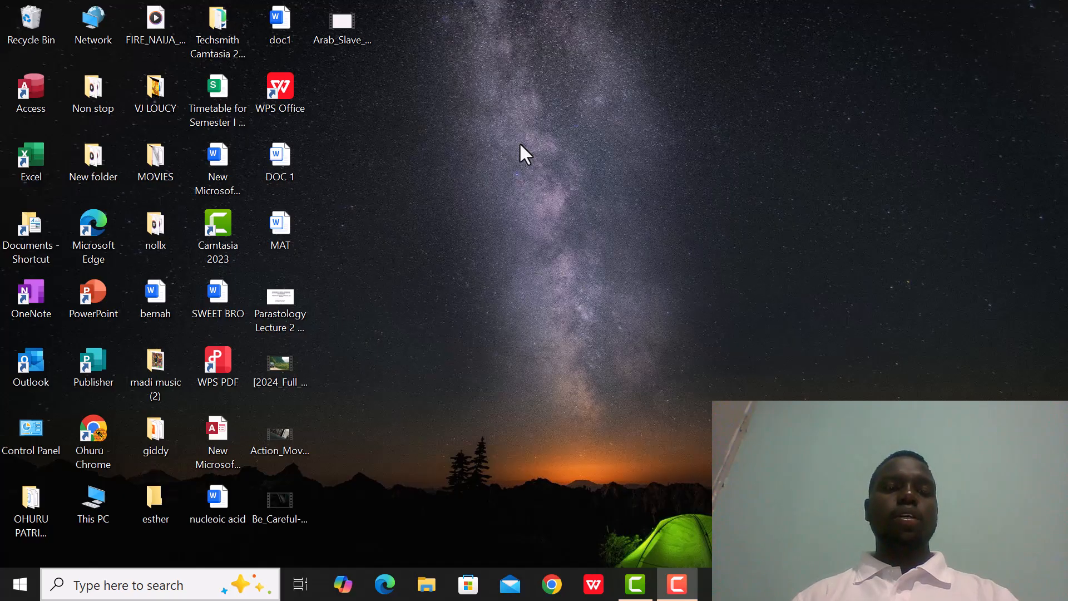
# - Switch to Excel and enter the formula =A2/B2 in cell C2 to divide the SCI value by the SST value
pyautogui.click(238, 591)
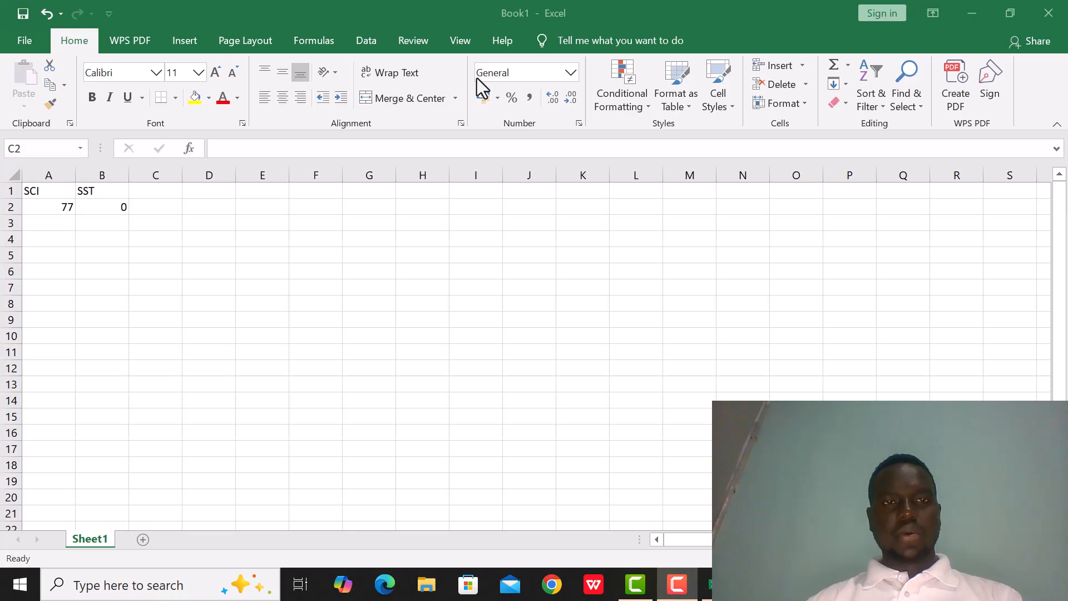
pyautogui.click(153, 206)
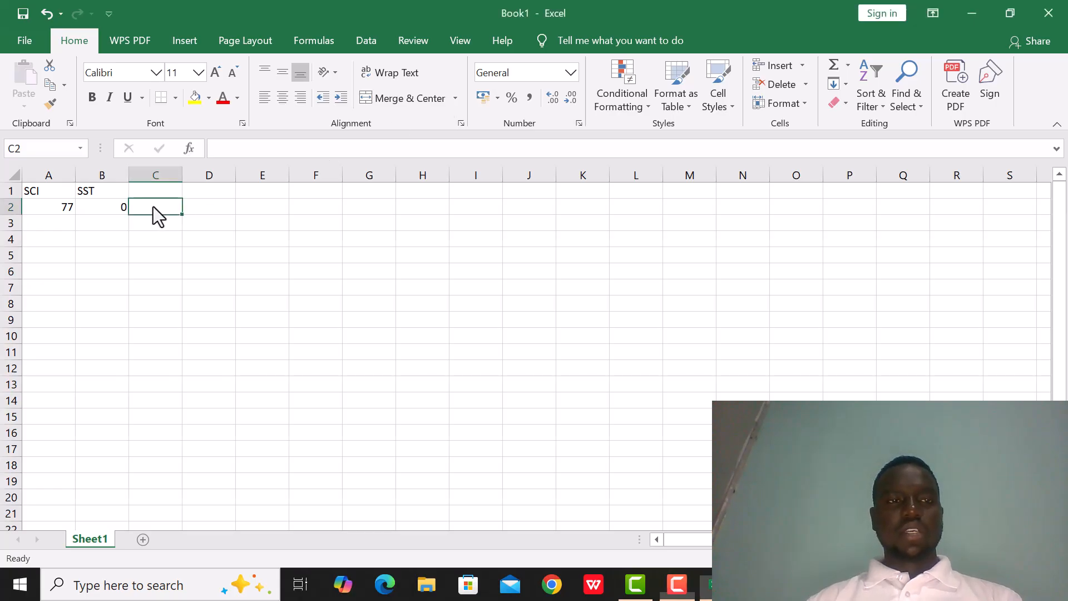
pyautogui.write('=')
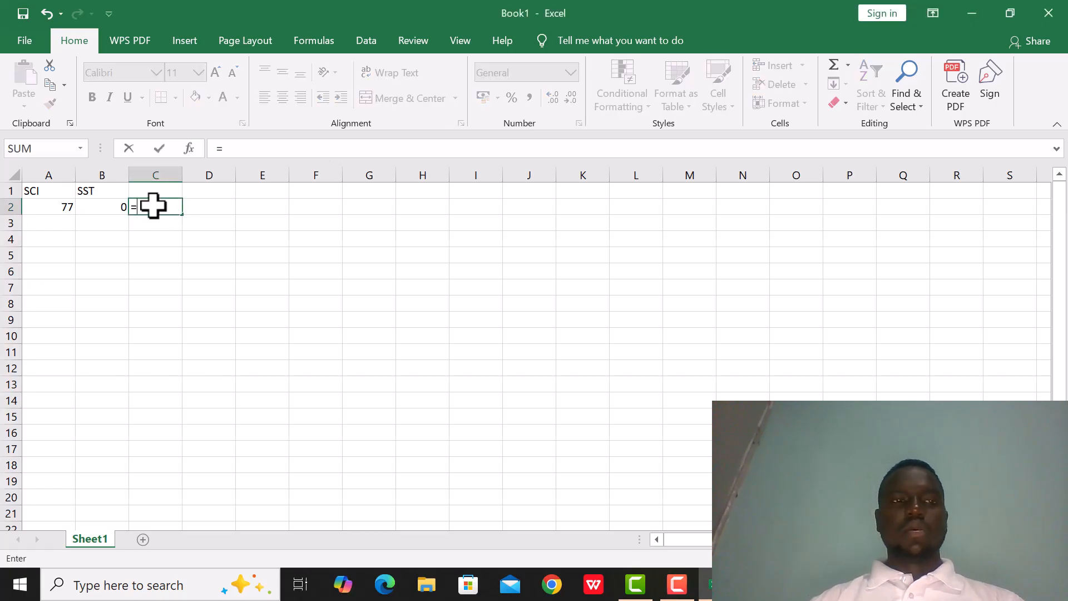
pyautogui.click(71, 211)
pyautogui.write('/')
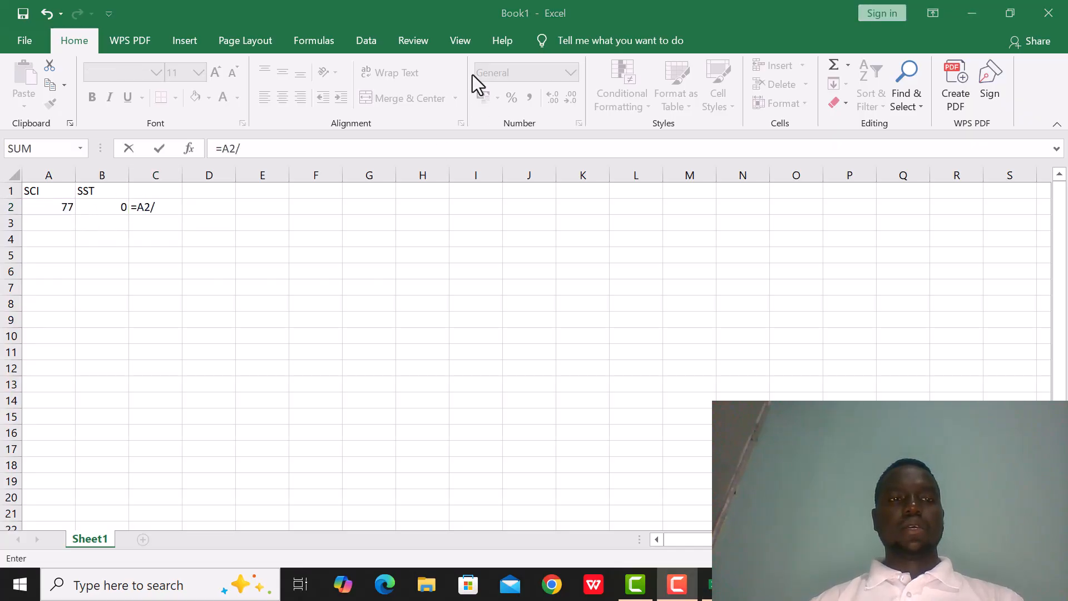
pyautogui.click(106, 204)
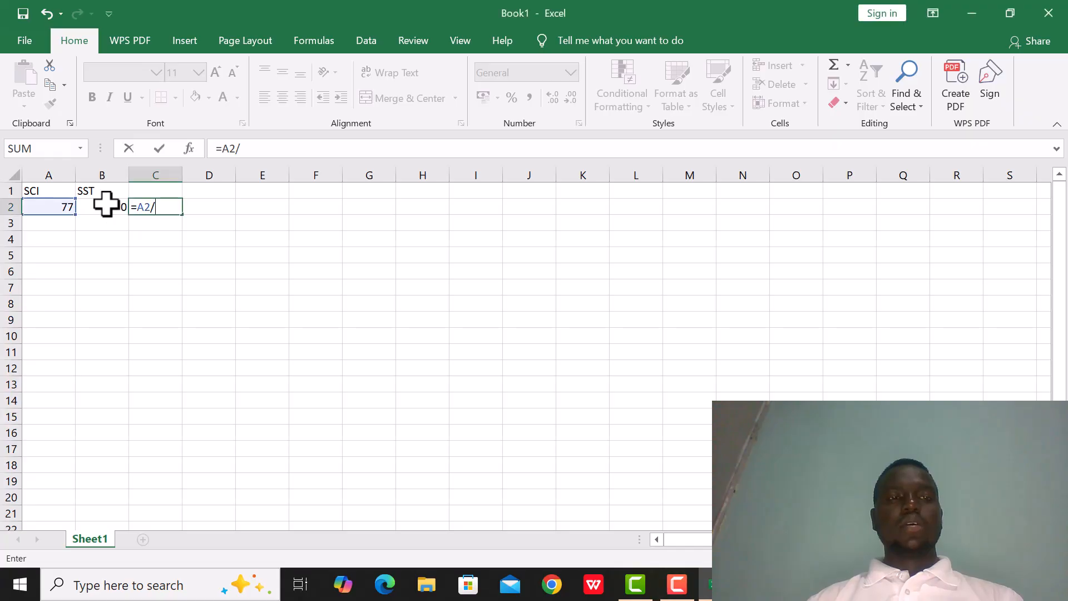
pyautogui.click(112, 207)
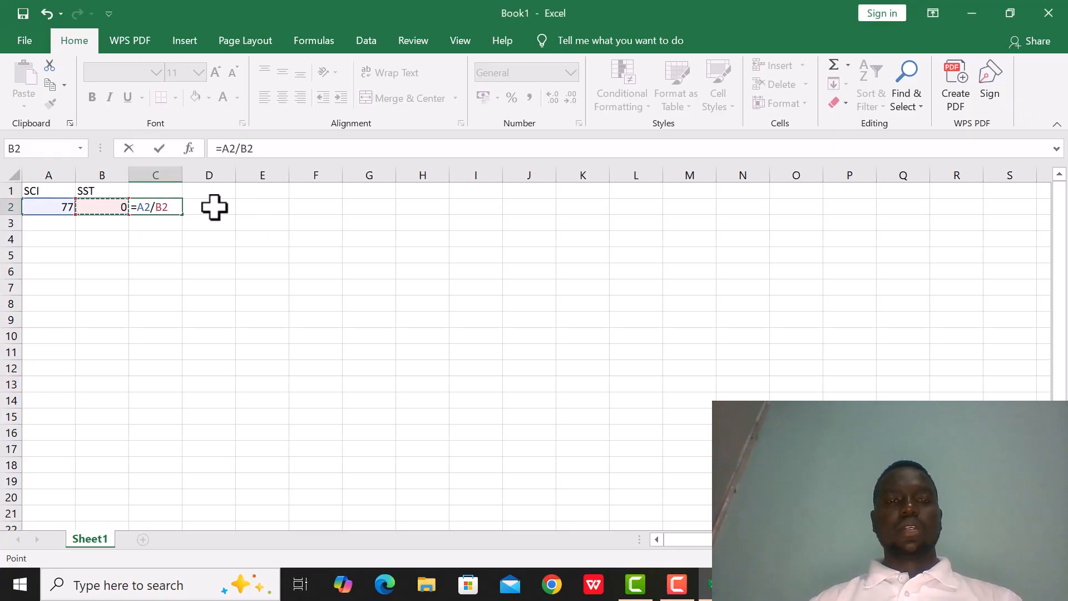
pyautogui.press('Return')
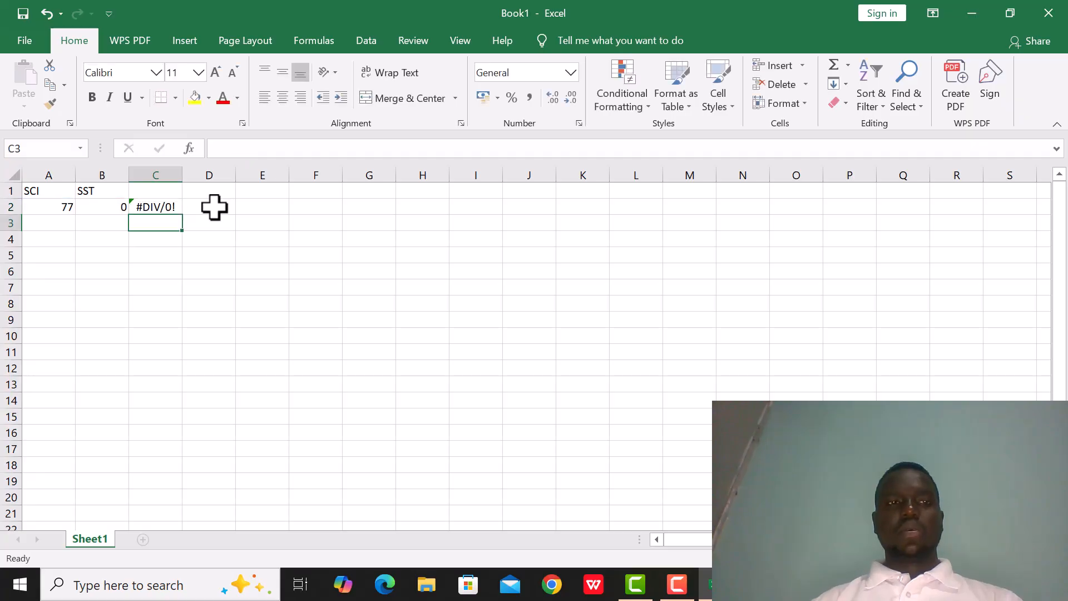
pyautogui.click(167, 209)
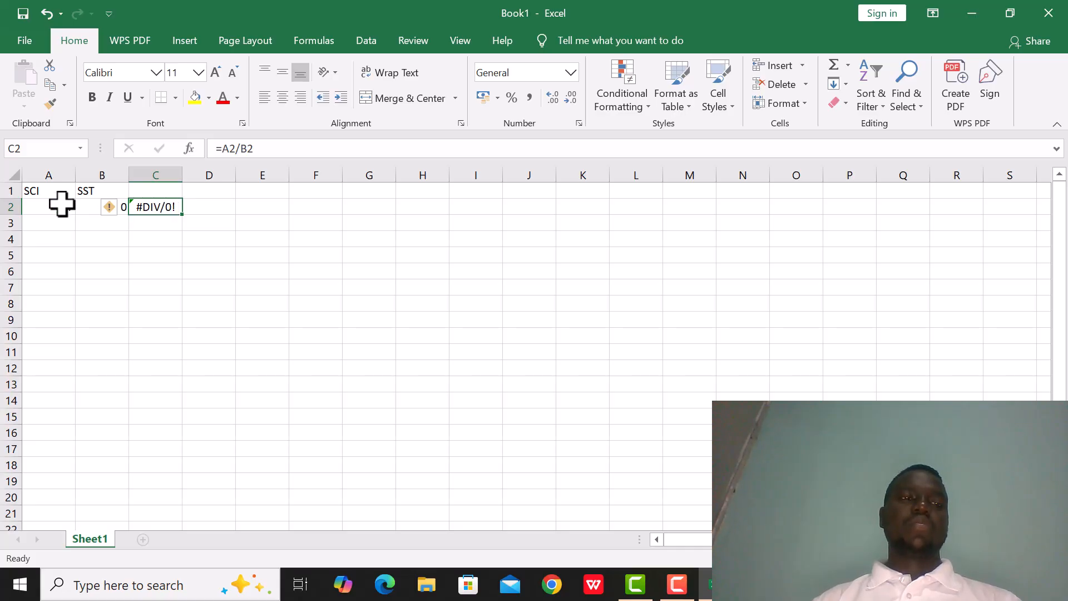
# - Enter 77 in cell A3 and the text GTUN in cell B3
pyautogui.click(56, 222)
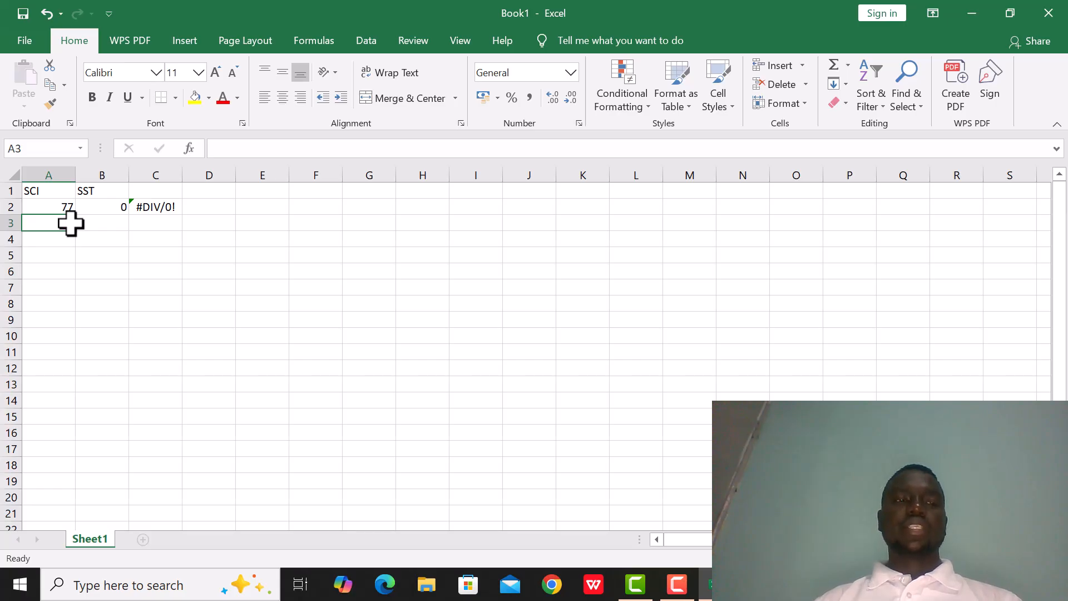
pyautogui.write('77')
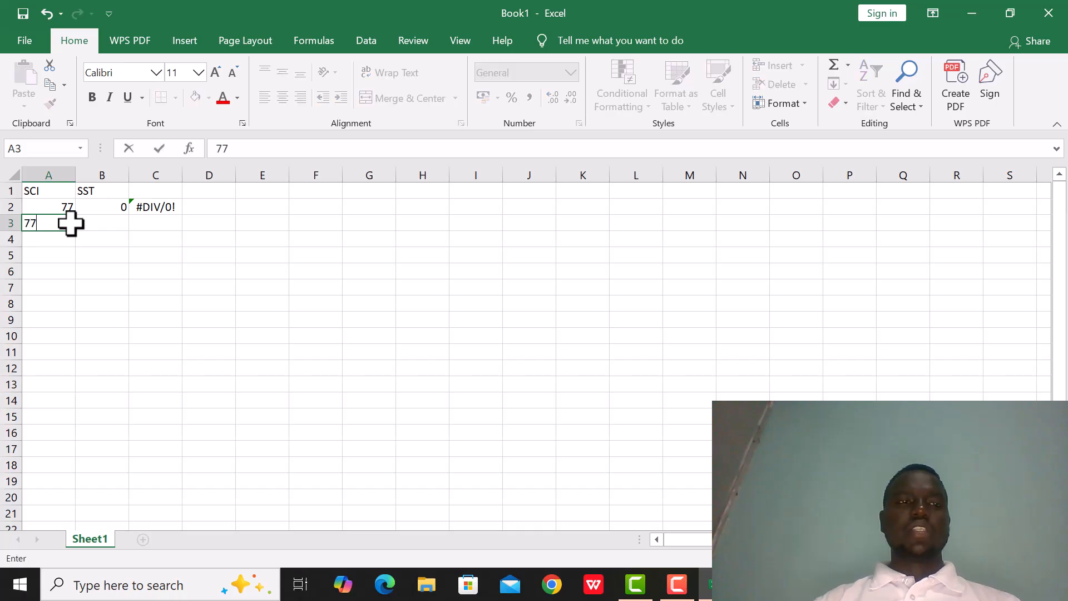
pyautogui.click(102, 227)
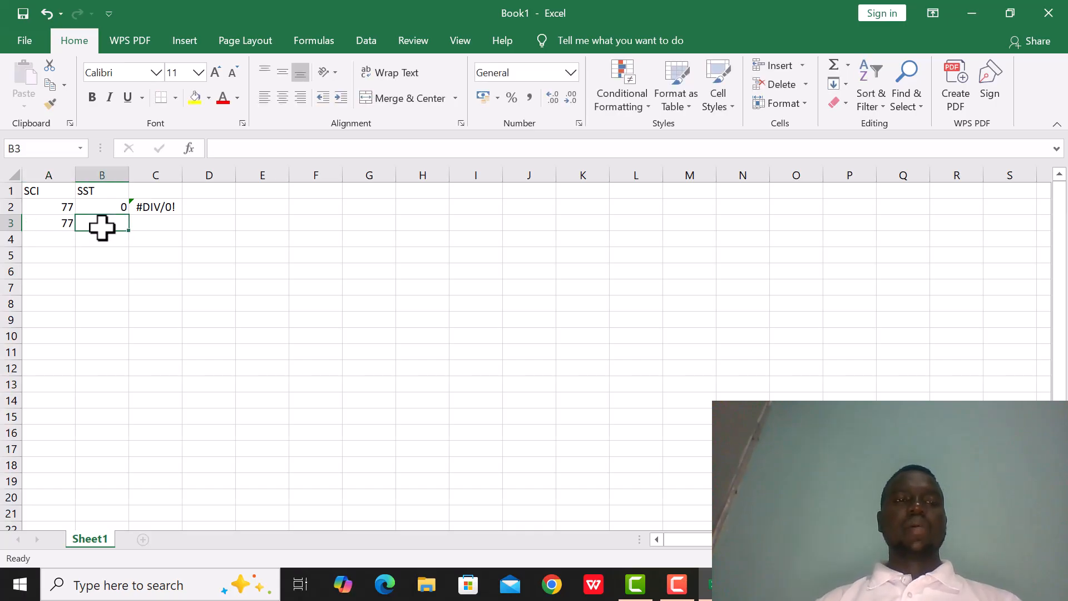
pyautogui.write('GTUN')
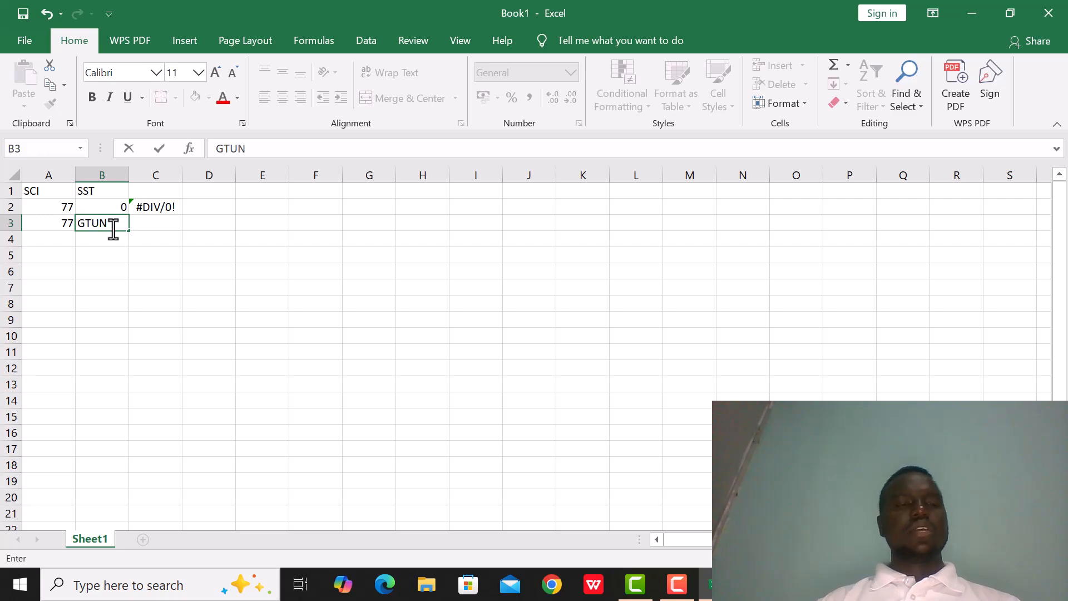
# - Enter the formula =A3*B3 in cell C3 to multiply the number by the text entry
pyautogui.click(143, 223)
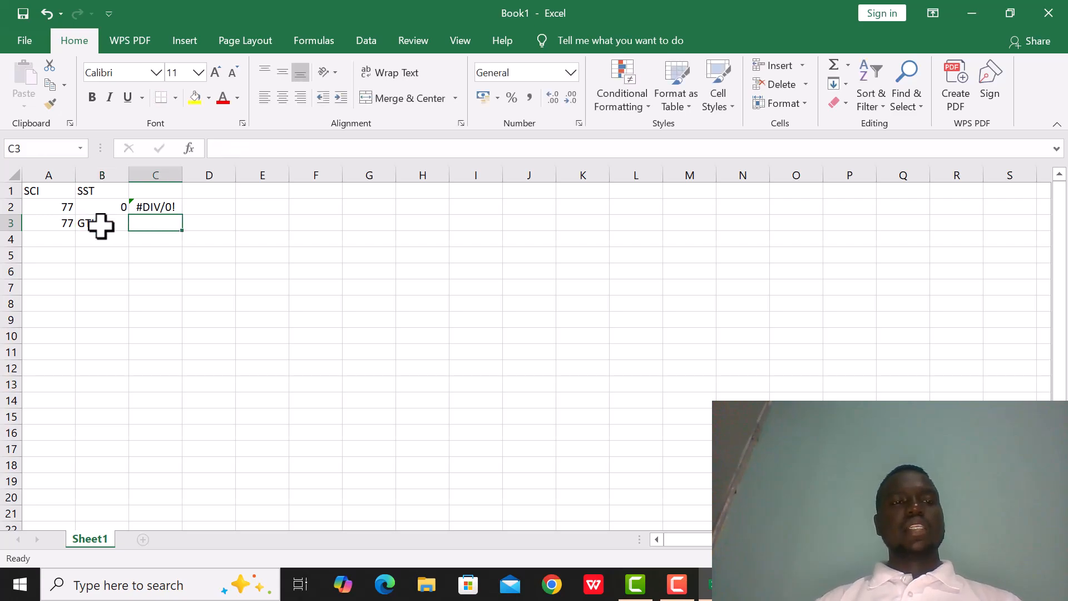
pyautogui.write('=')
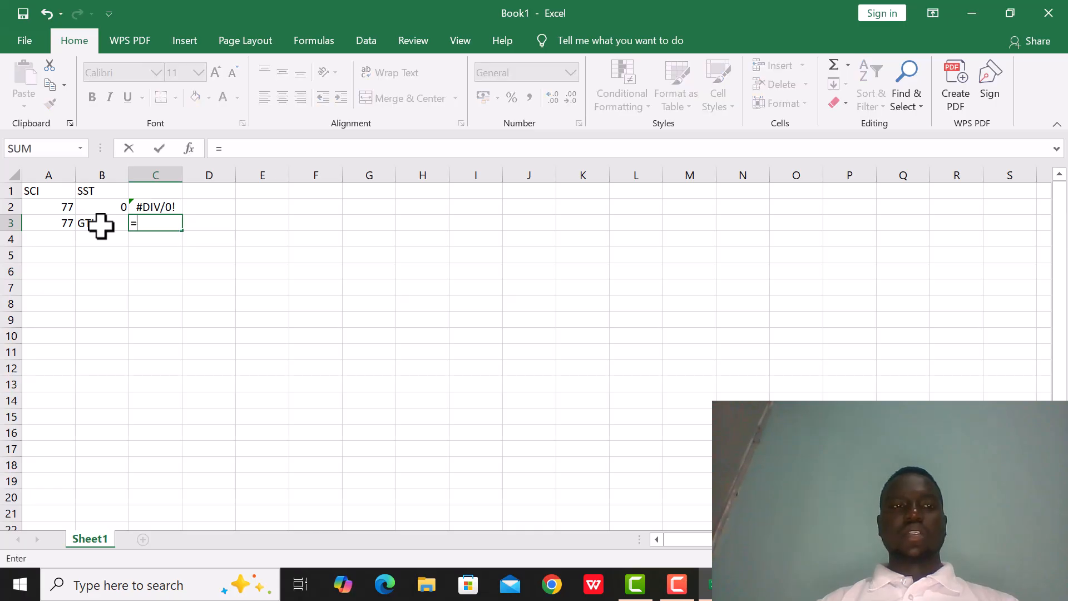
pyautogui.click(70, 225)
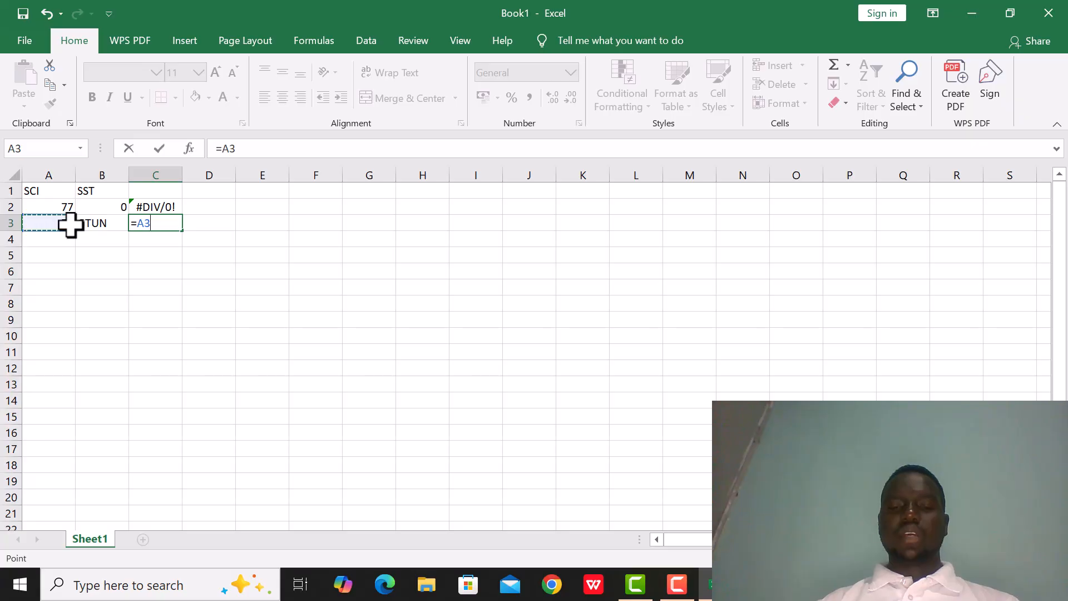
pyautogui.write('(')
pyautogui.press('BackSpace')
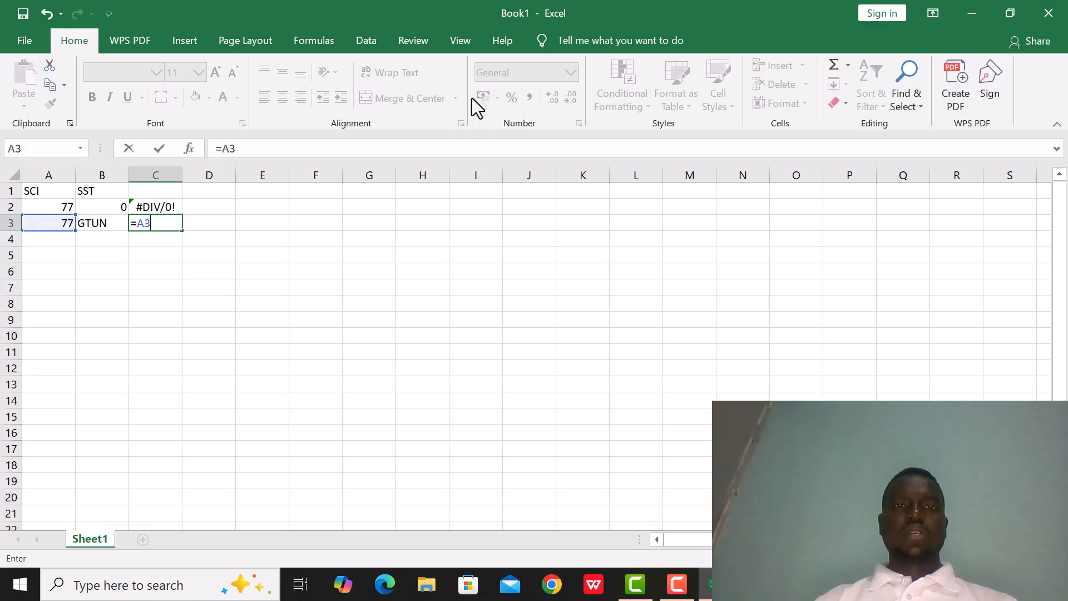
pyautogui.write('*')
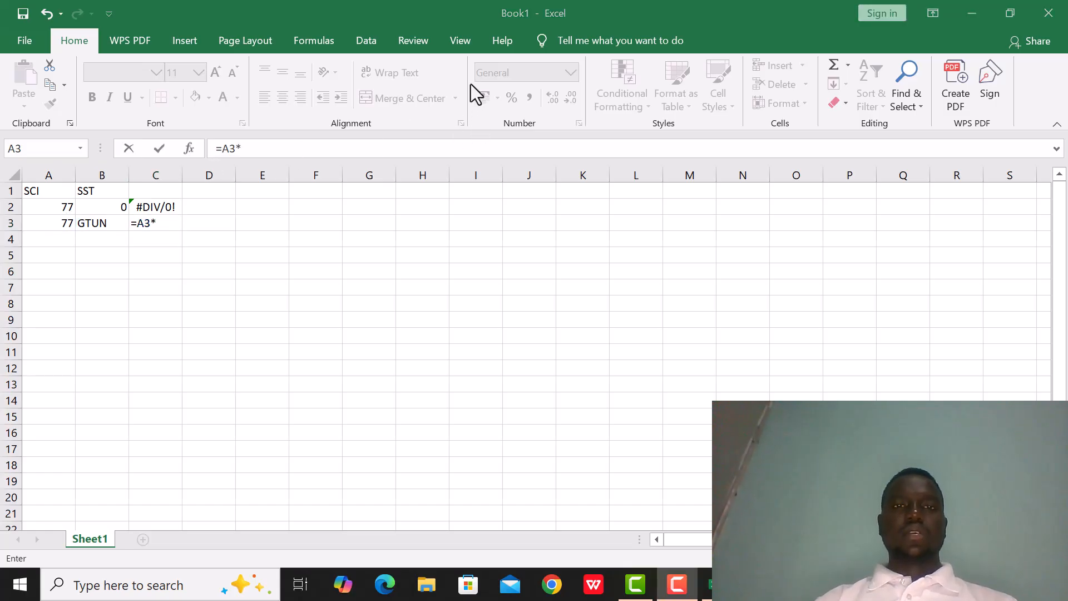
pyautogui.click(97, 224)
pyautogui.click(97, 223)
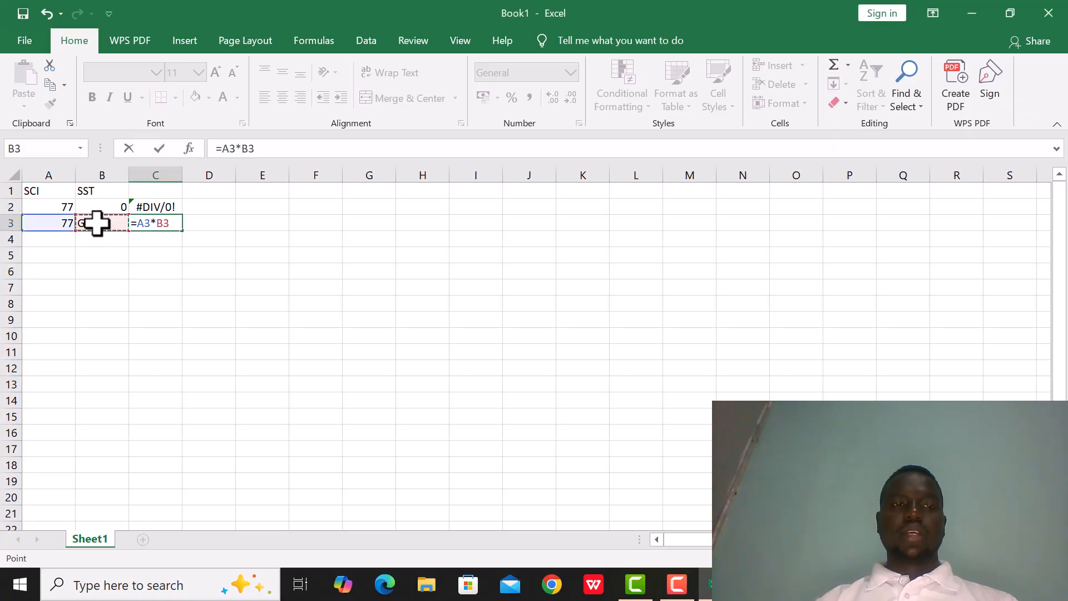
pyautogui.press('Return')
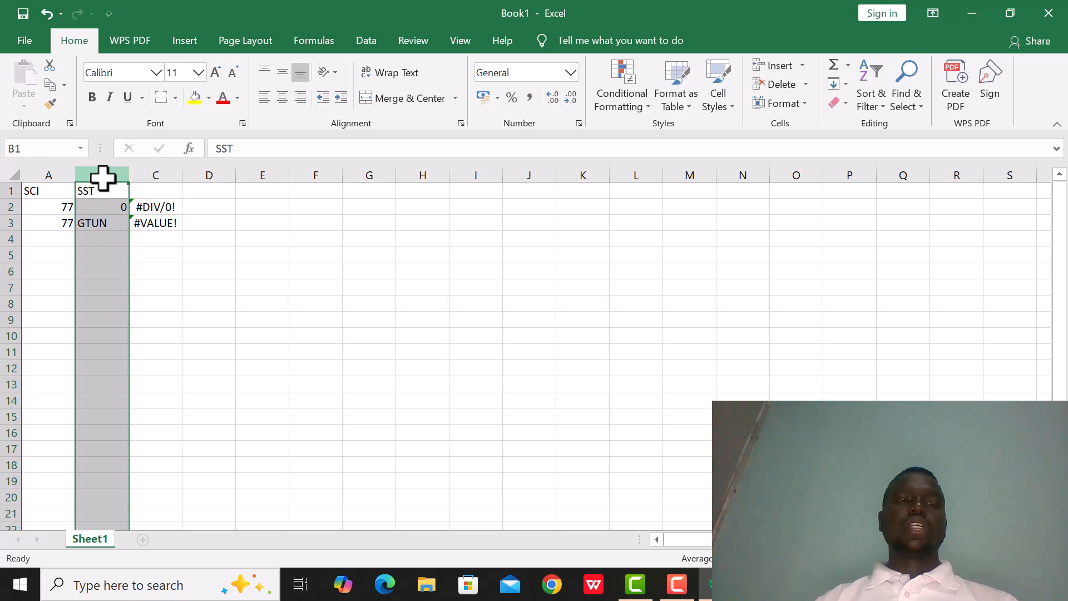
# - Delete the whole SST column that the formulas in column C refer to
pyautogui.rightClick(103, 178)
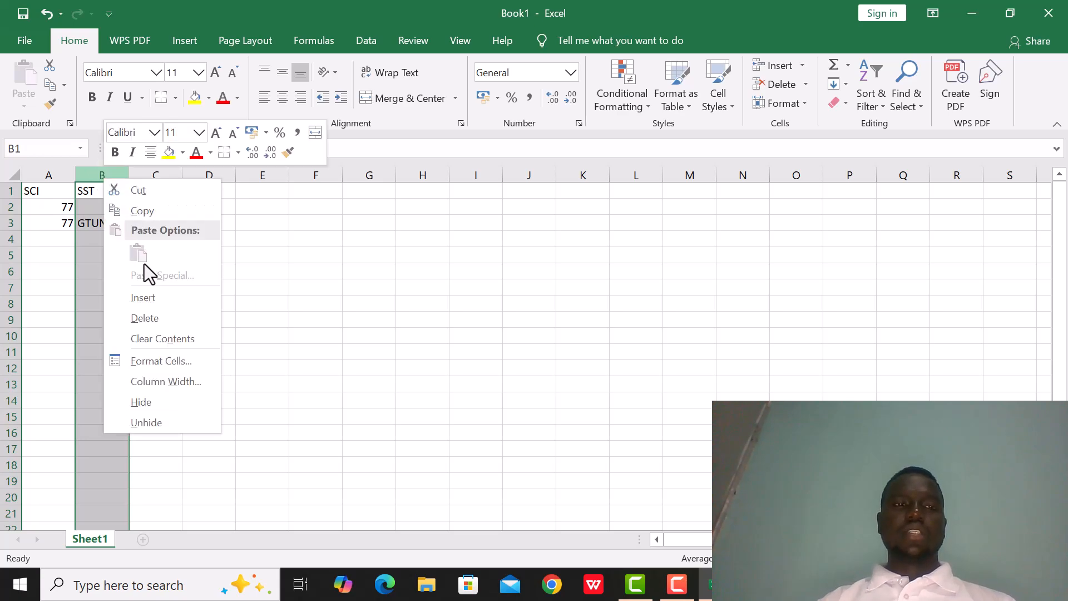
pyautogui.click(148, 311)
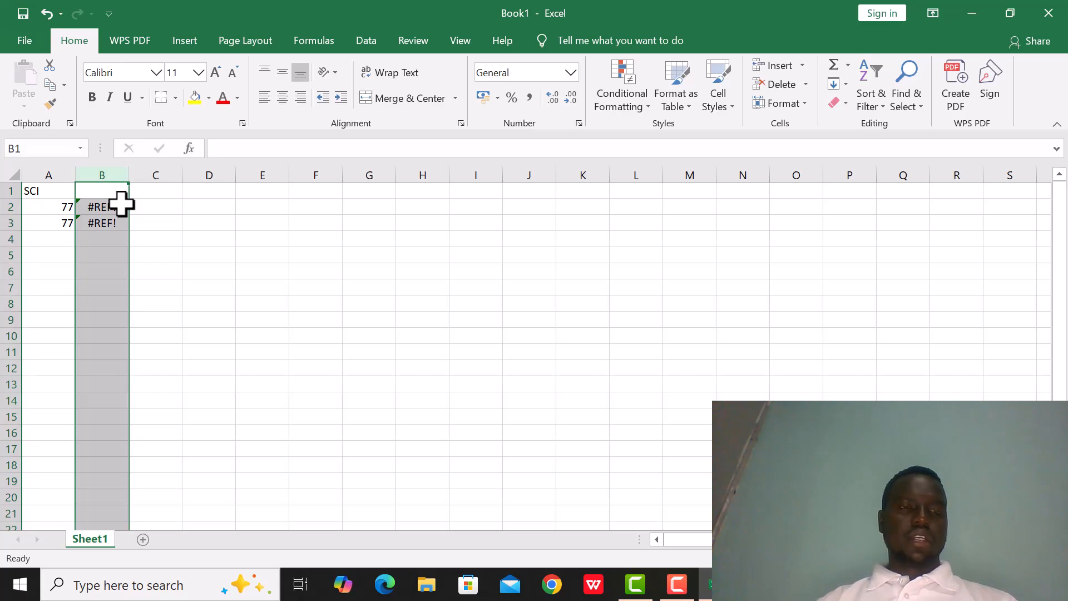
pyautogui.click(143, 223)
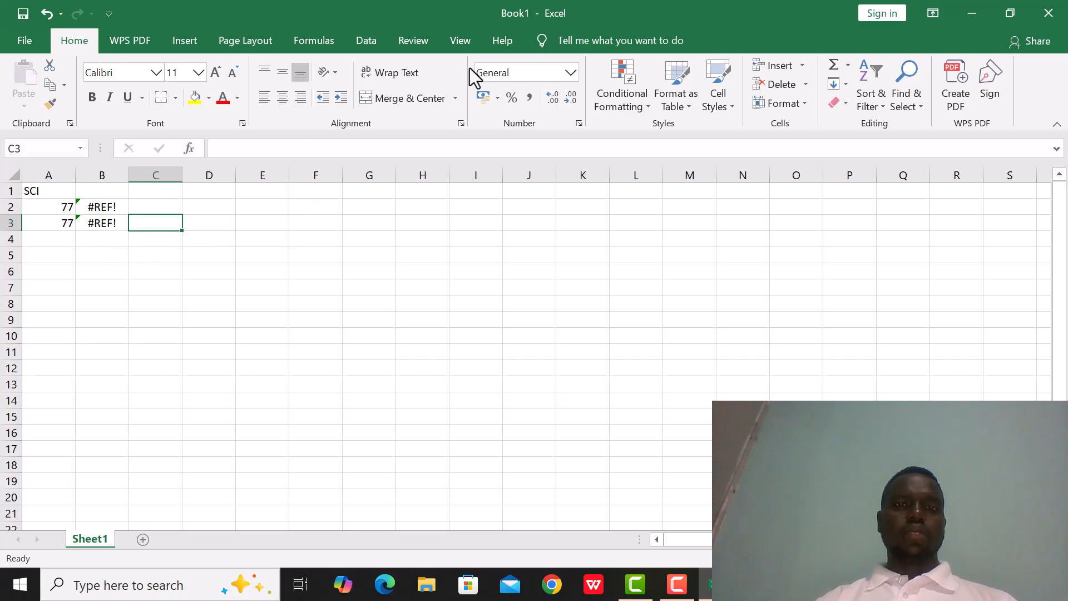
pyautogui.press('F9')
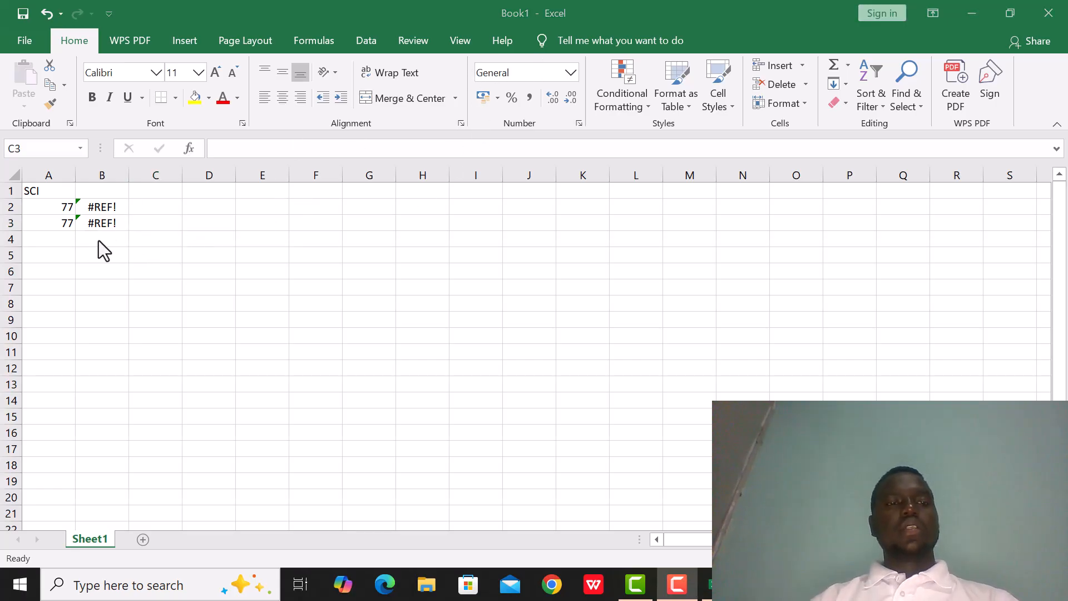
# - Enter 77 in cell A4 and 23 in cell B4
pyautogui.click(61, 242)
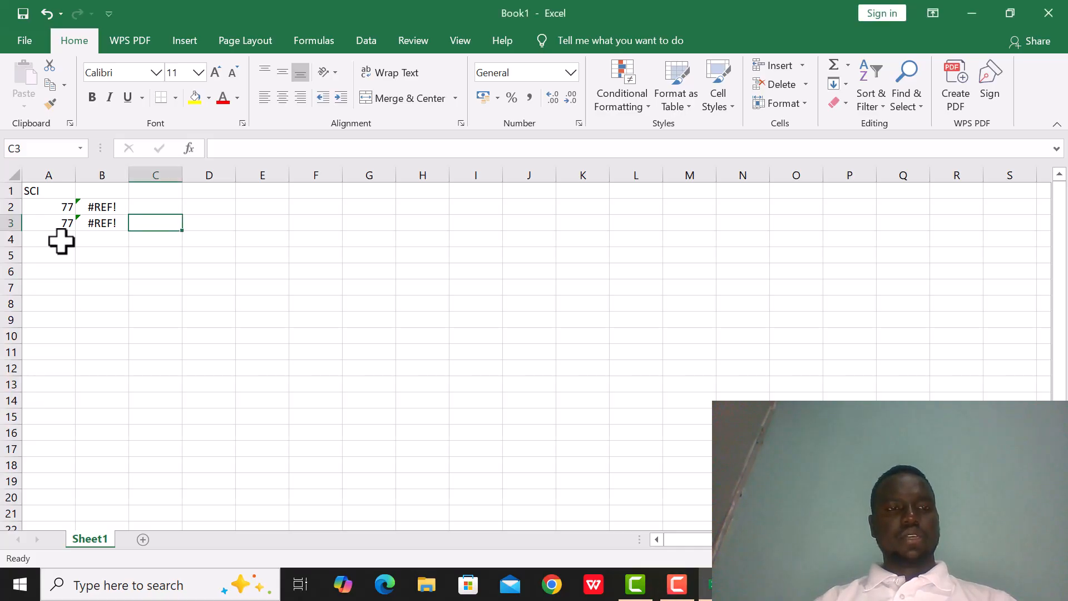
pyautogui.click(62, 242)
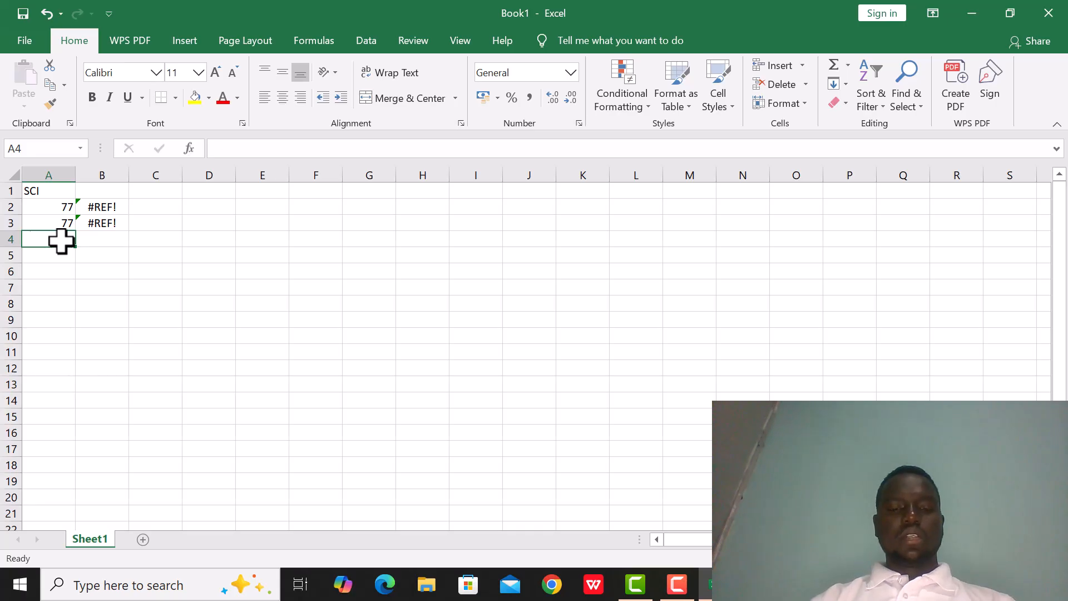
pyautogui.write('77')
pyautogui.click(100, 240)
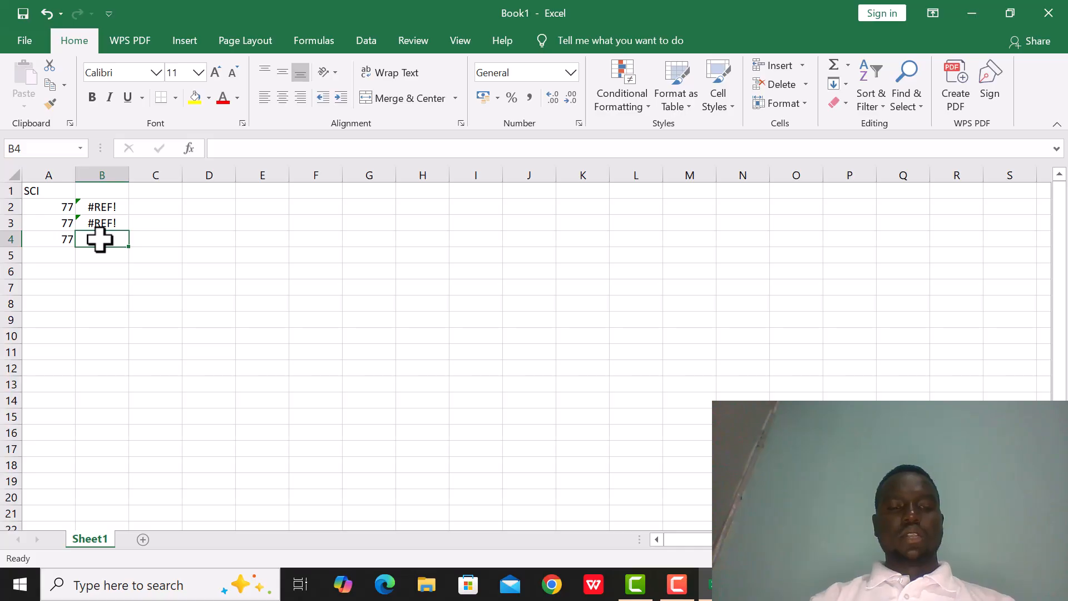
pyautogui.write('23')
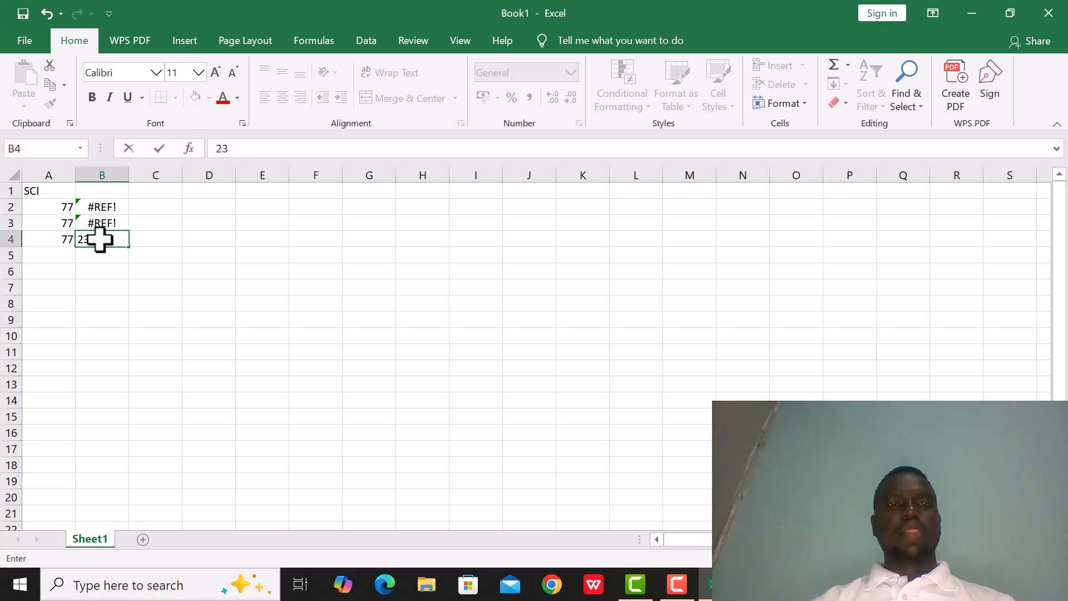
# - Enter the formula =SUMM(A4:B4) in cell C4, deliberately misspelling the SUM function name
pyautogui.click(141, 240)
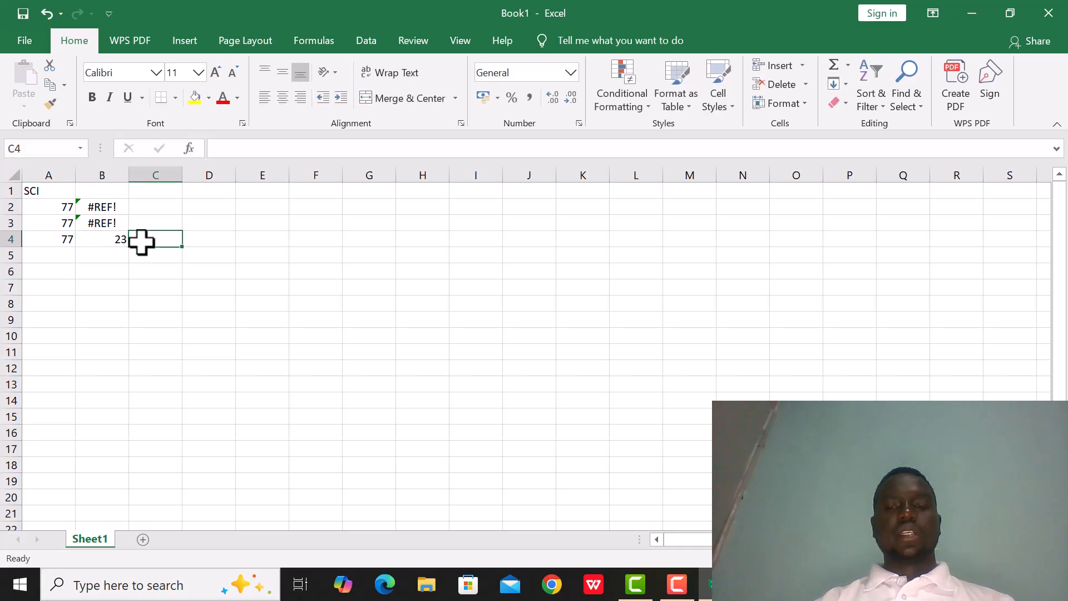
pyautogui.write('-')
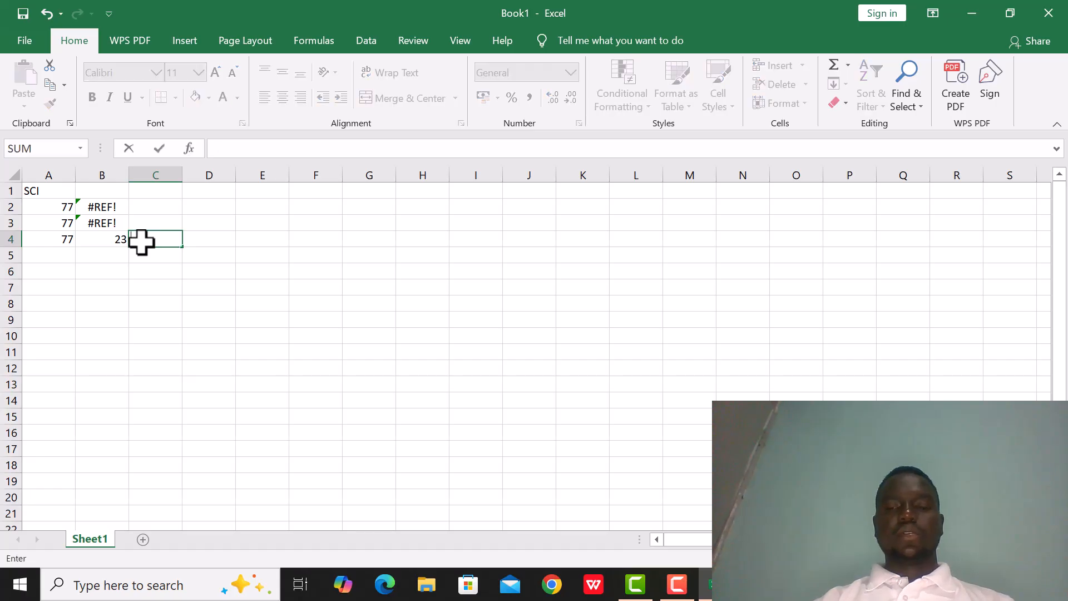
pyautogui.press('Escape')
pyautogui.write('=')
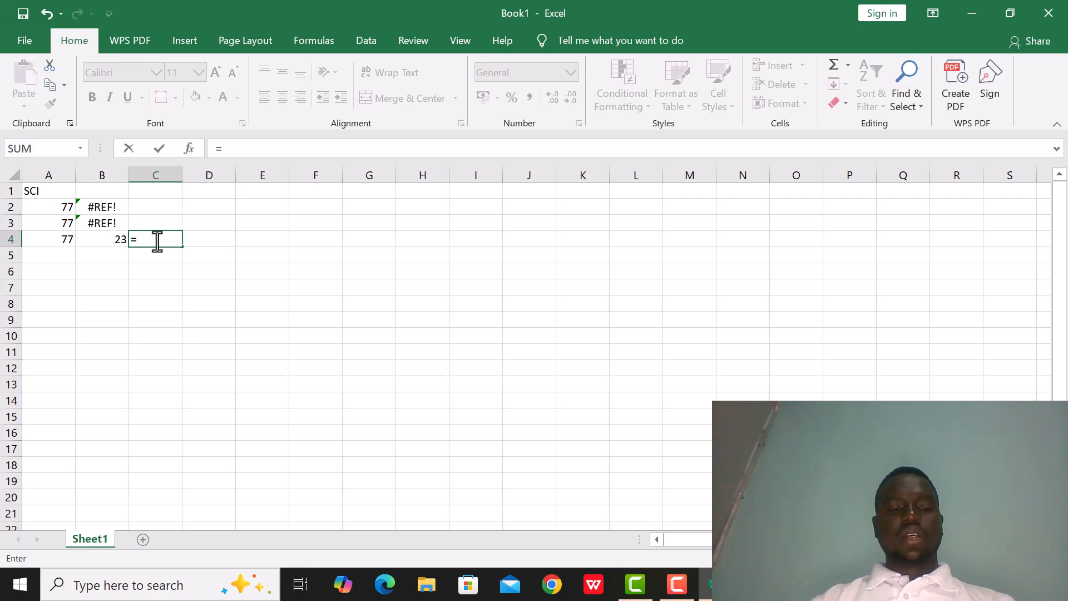
pyautogui.write('SUN')
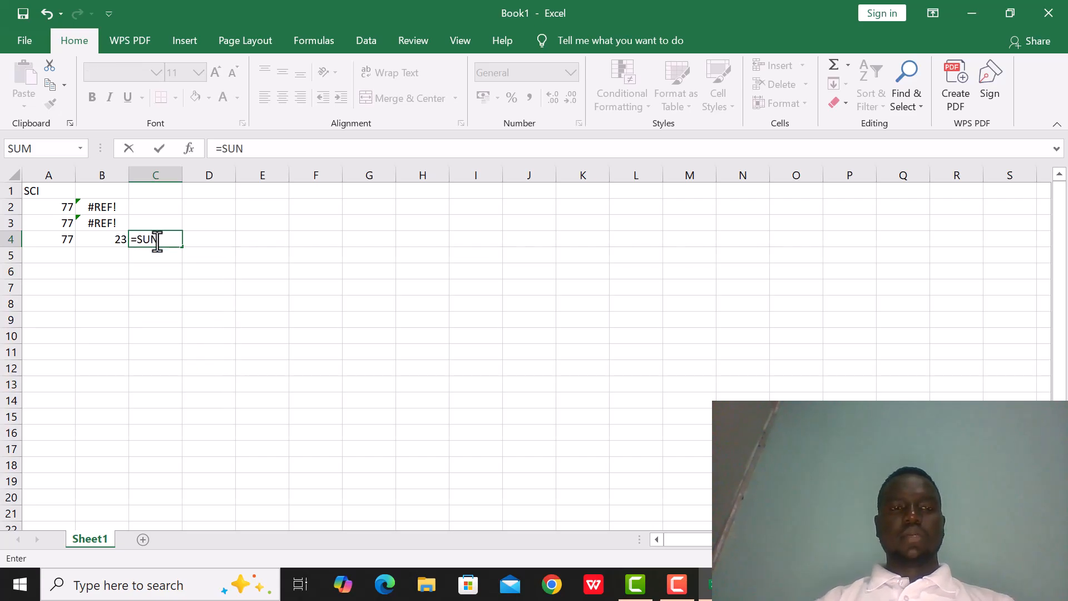
pyautogui.press('BackSpace')
pyautogui.write('M')
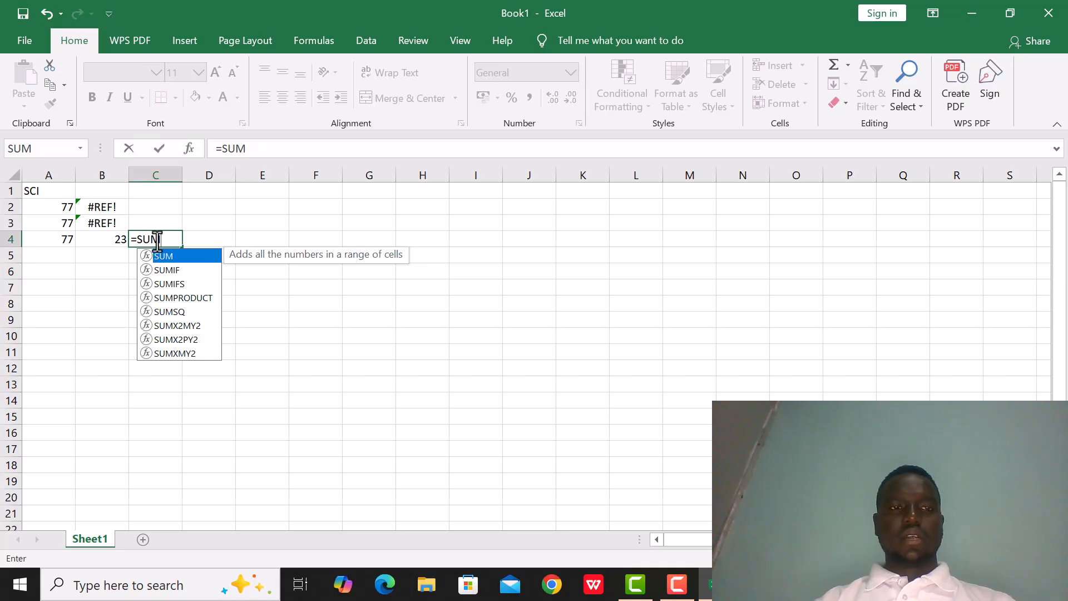
pyautogui.write('M')
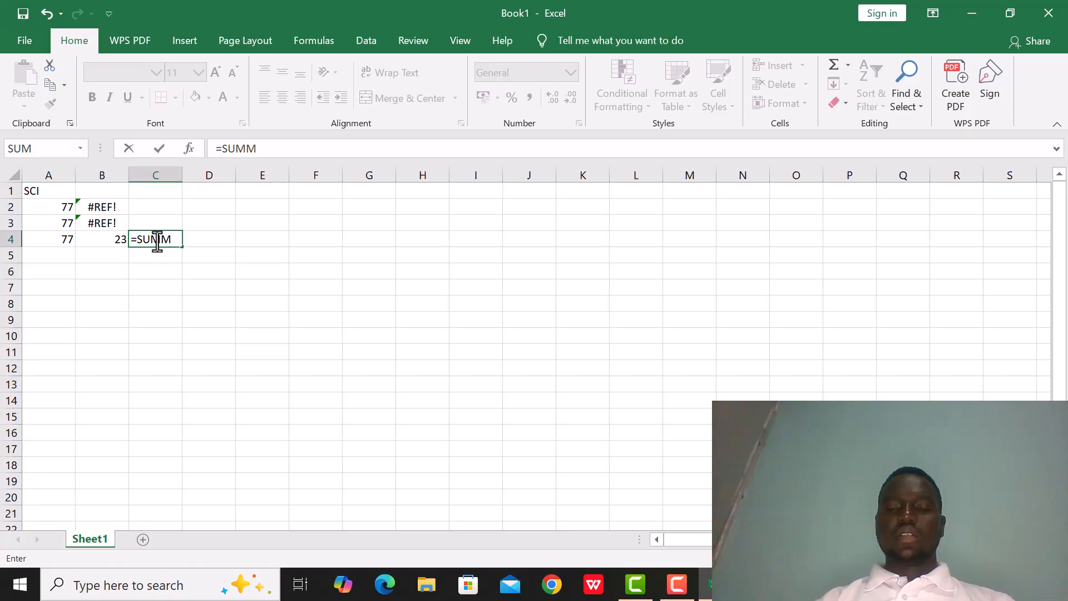
pyautogui.write('(')
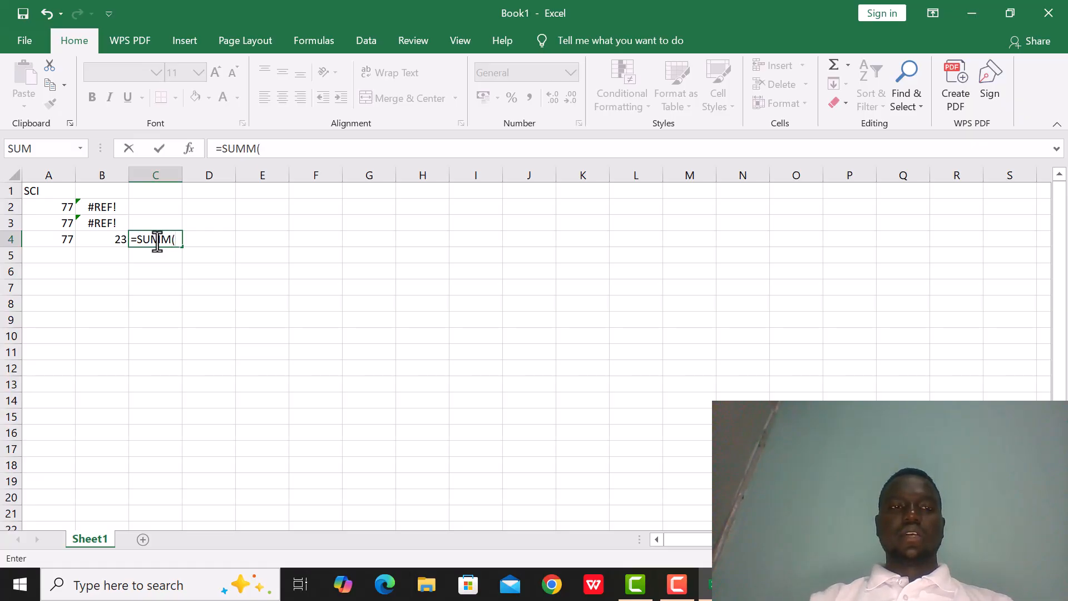
pyautogui.click(62, 238)
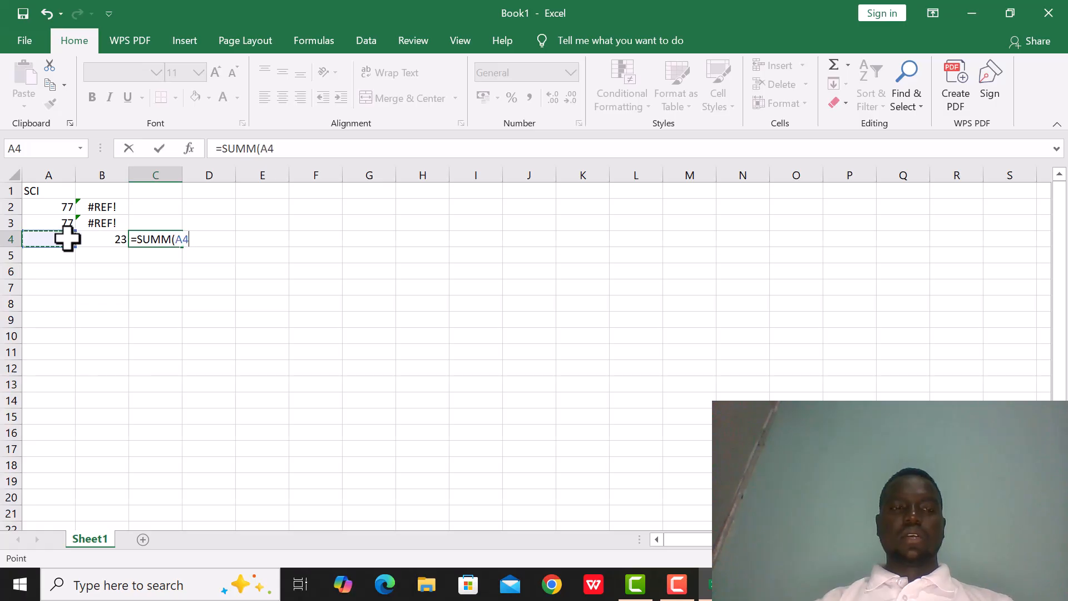
pyautogui.moveTo(74, 239); pyautogui.dragTo(98, 239)
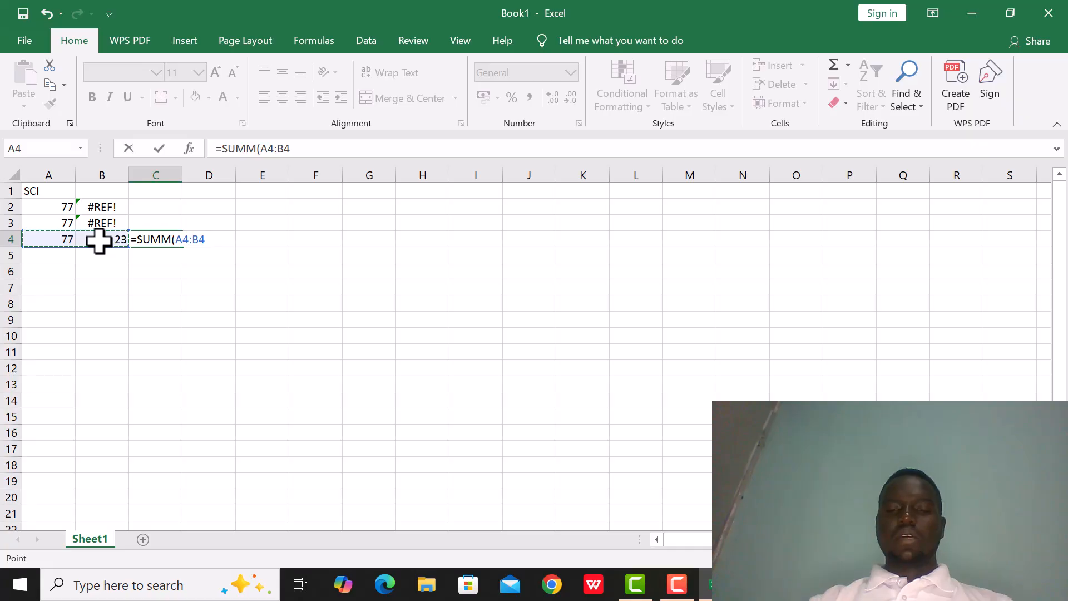
pyautogui.write('_')
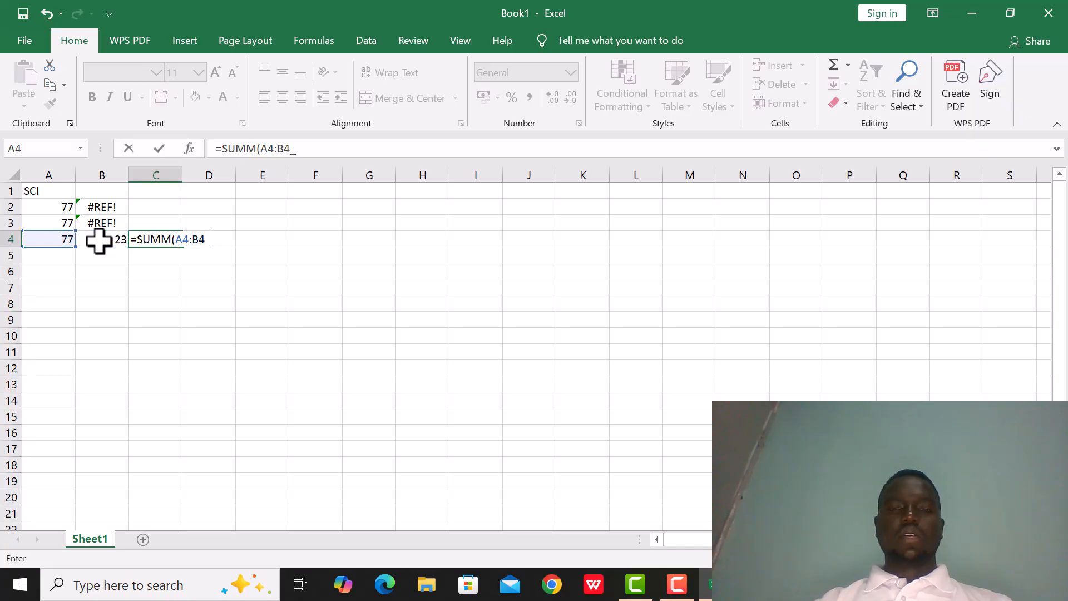
pyautogui.press('BackSpace')
pyautogui.write(')')
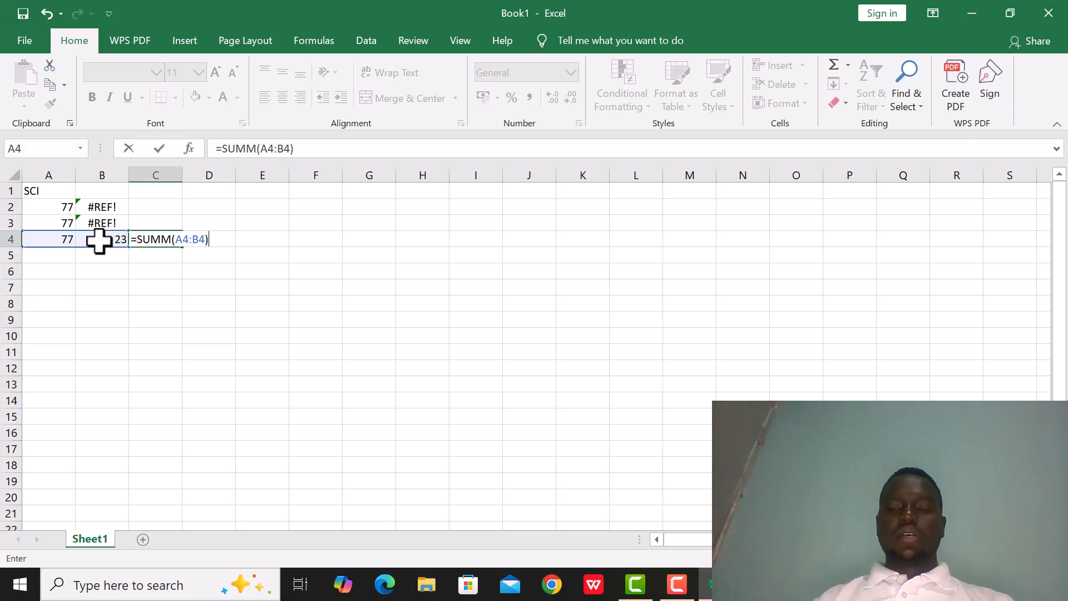
pyautogui.press('Return')
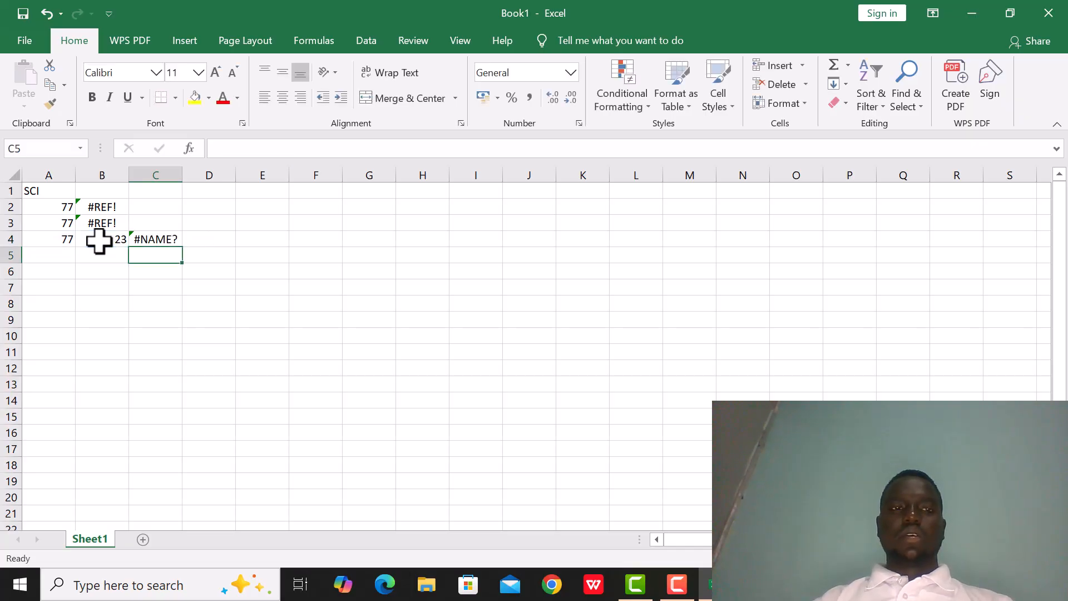
# - Check the error type and the available error options for the formula in cell C4, leaving the formula as is
pyautogui.click(161, 242)
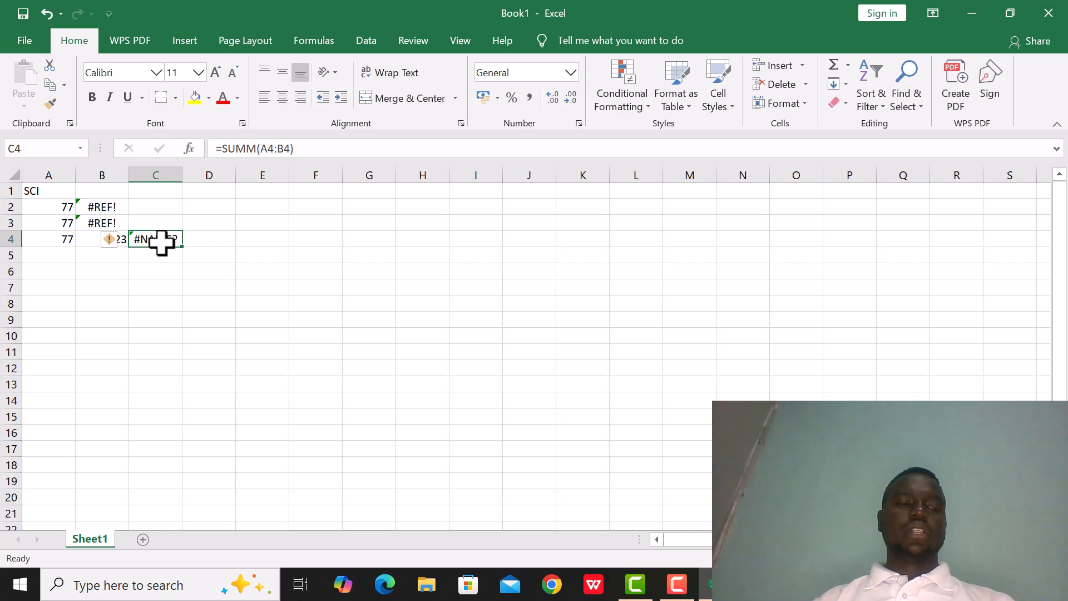
pyautogui.click(112, 242)
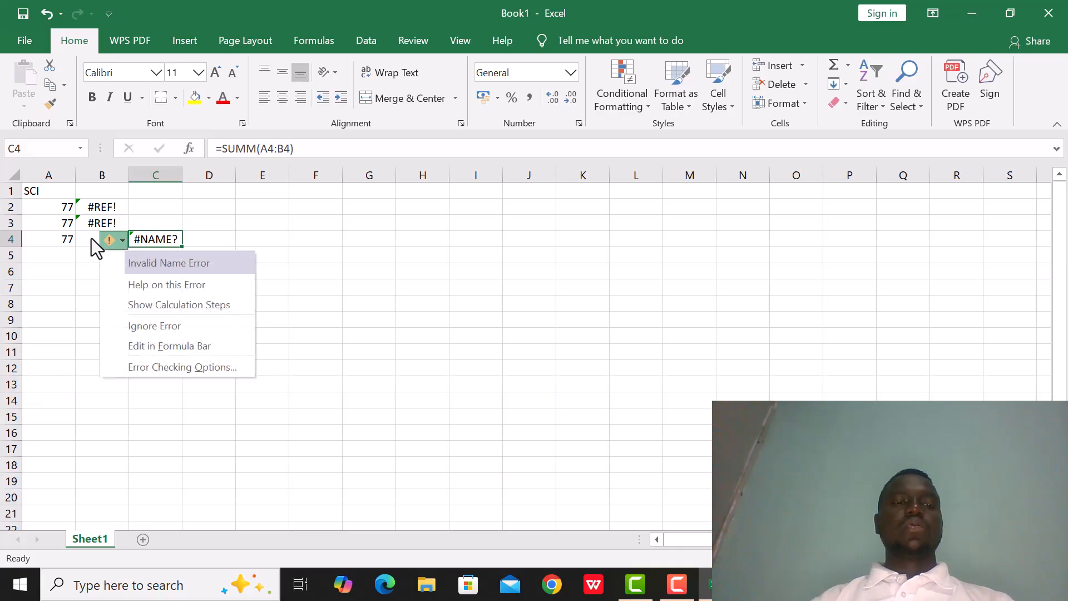
pyautogui.click(89, 240)
pyautogui.write('23')
pyautogui.click(152, 239)
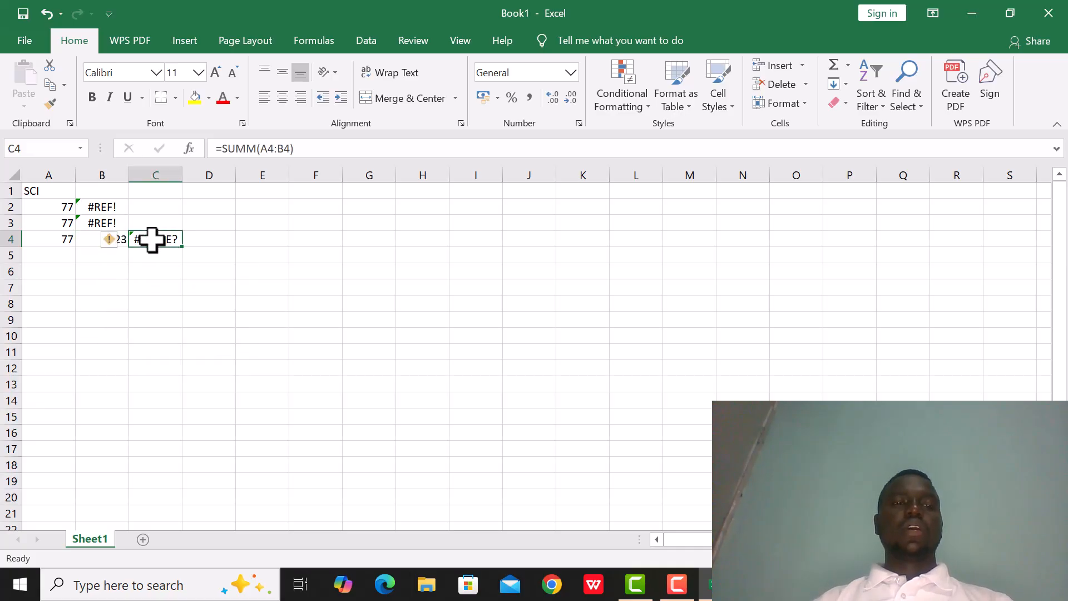
# - Correct the misspelled function name in cell C4 so the formula is =SUM(A4:B4), and reselect the cell
pyautogui.doubleClick(151, 239)
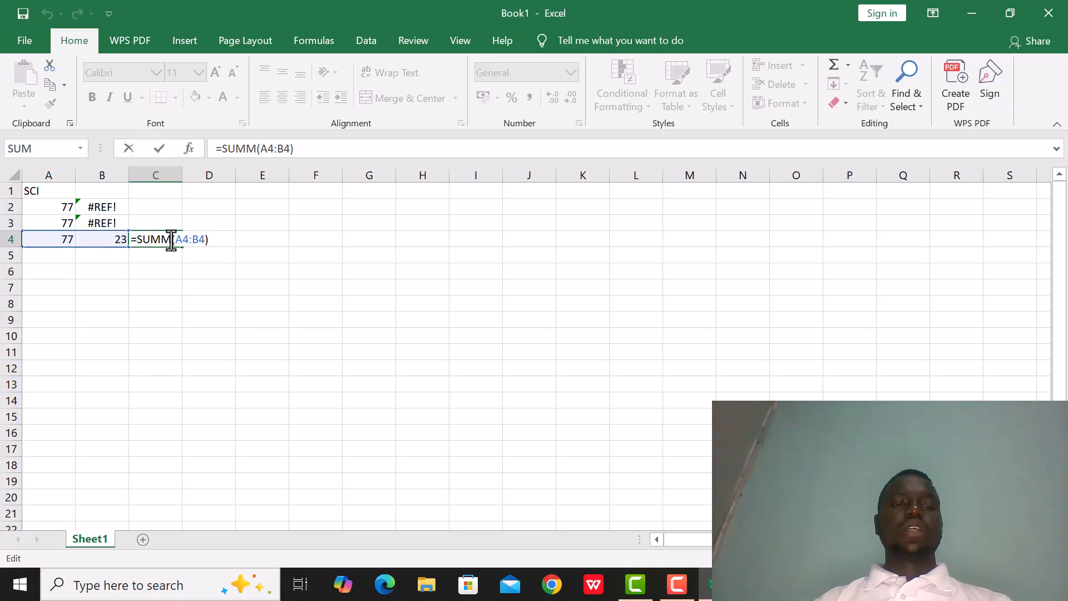
pyautogui.click(171, 239)
pyautogui.press('BackSpace')
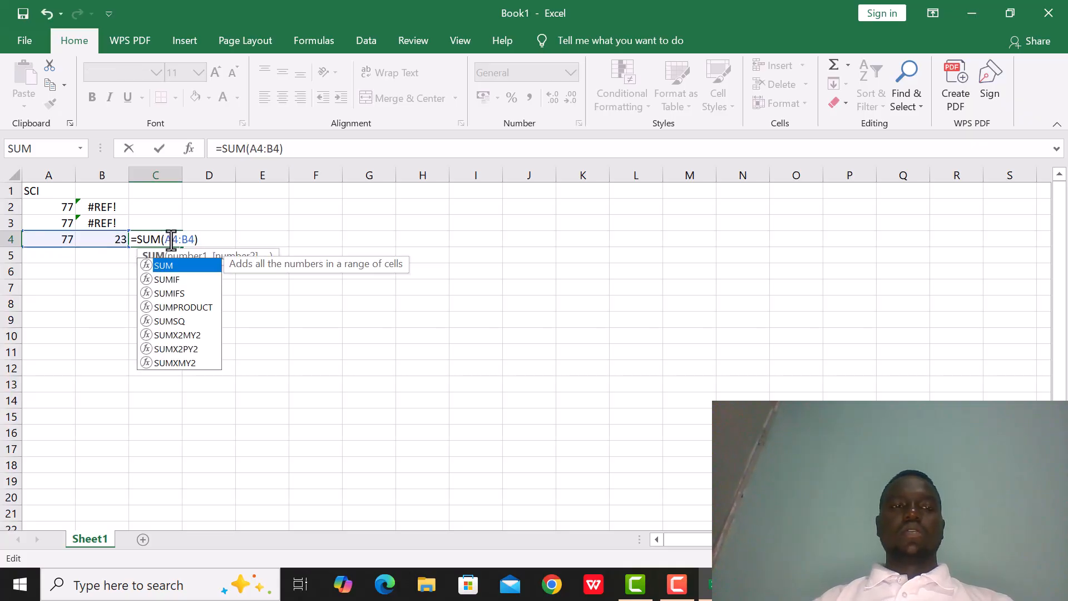
pyautogui.press('Return')
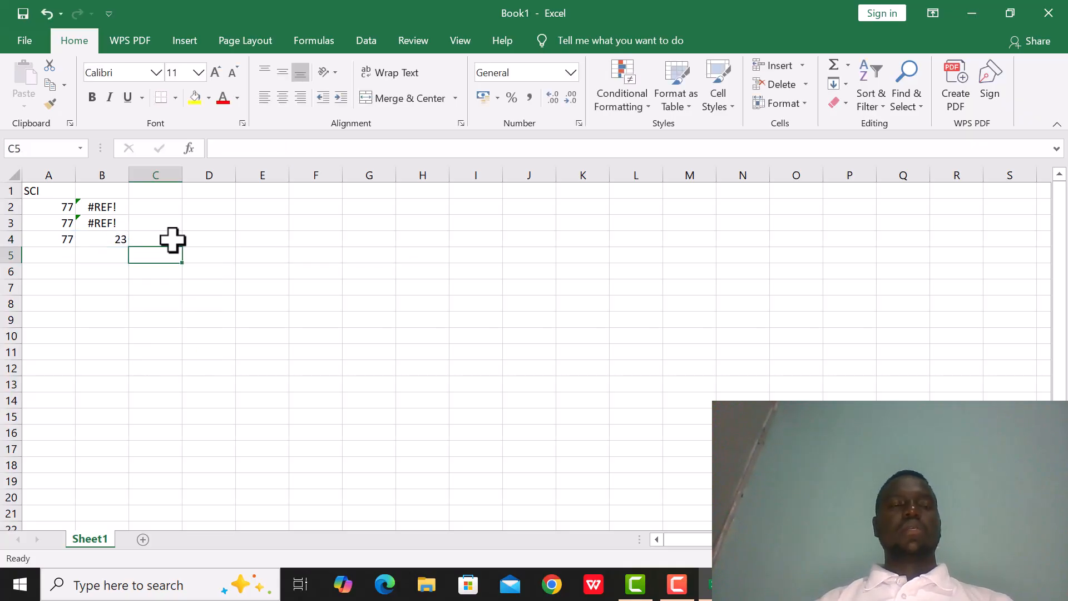
pyautogui.click(172, 239)
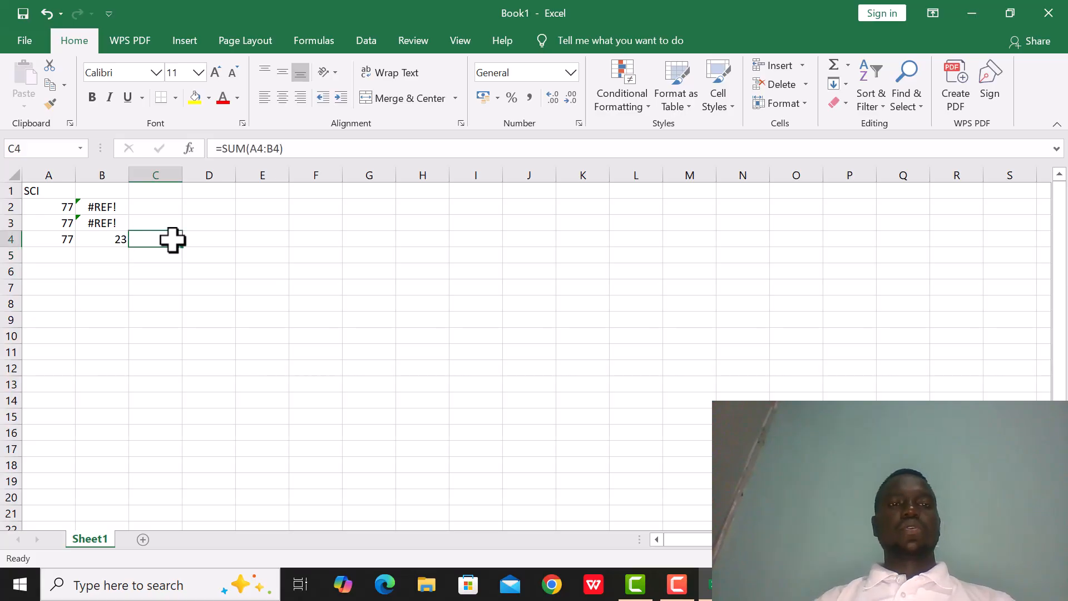